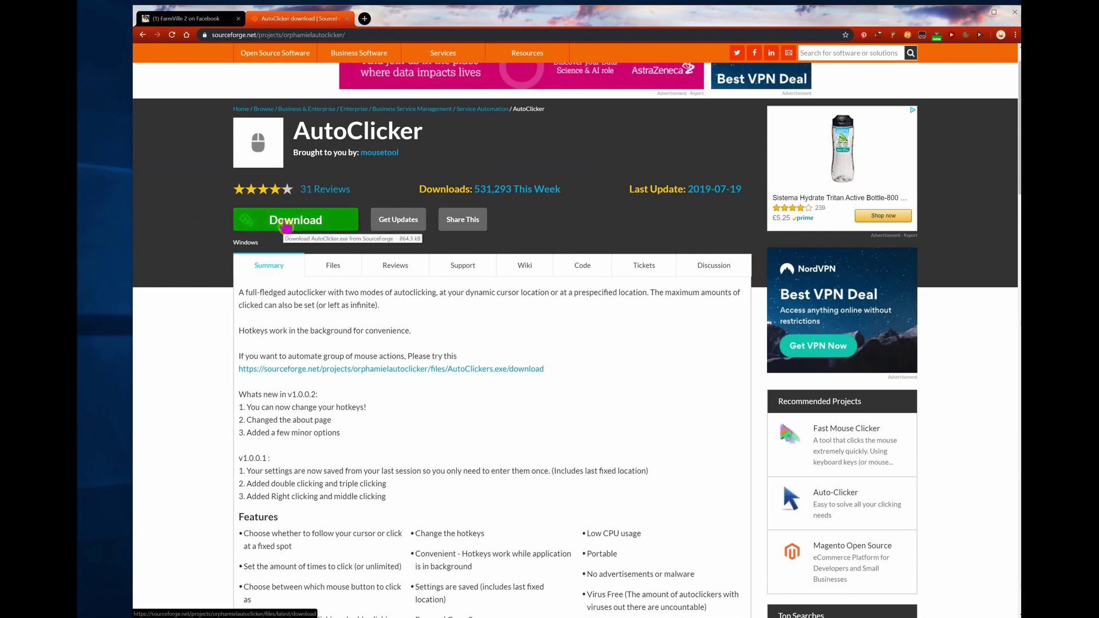
Step: Download AutoClicker.exe from its SourceForge project page and open the Downloads folder in File Explorer
left_click(285, 226)
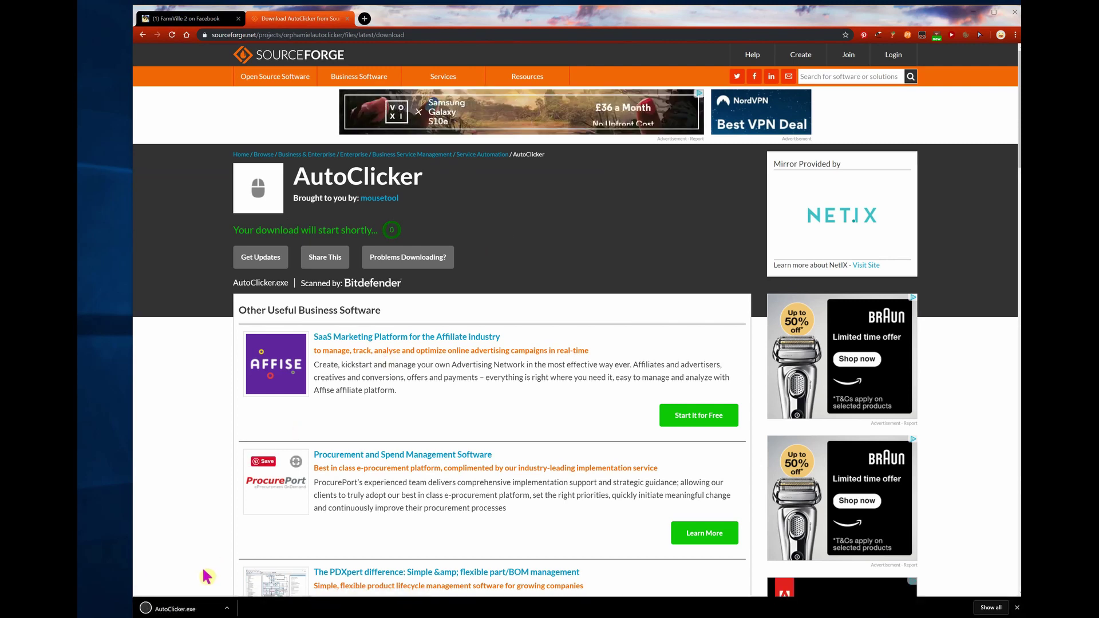
left_click(193, 612)
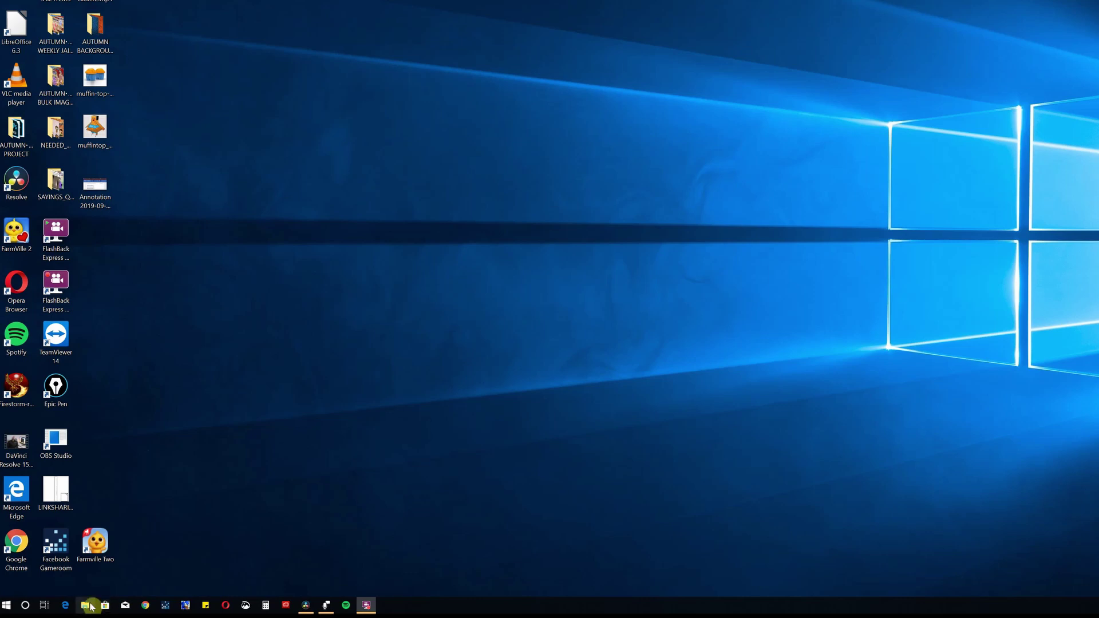
left_click(87, 605)
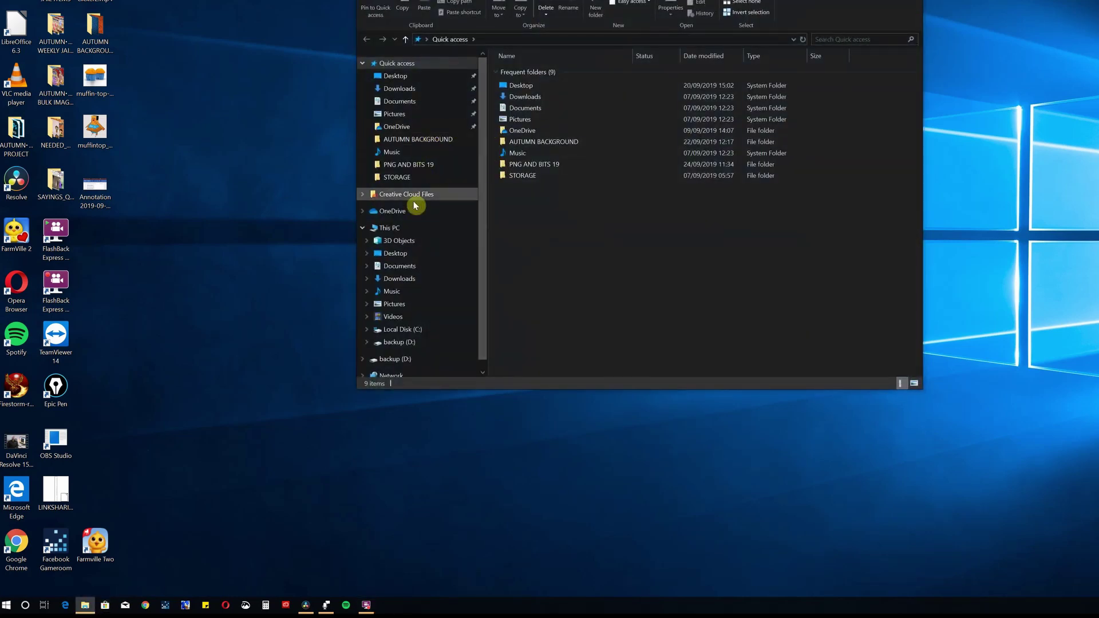
left_click(407, 285)
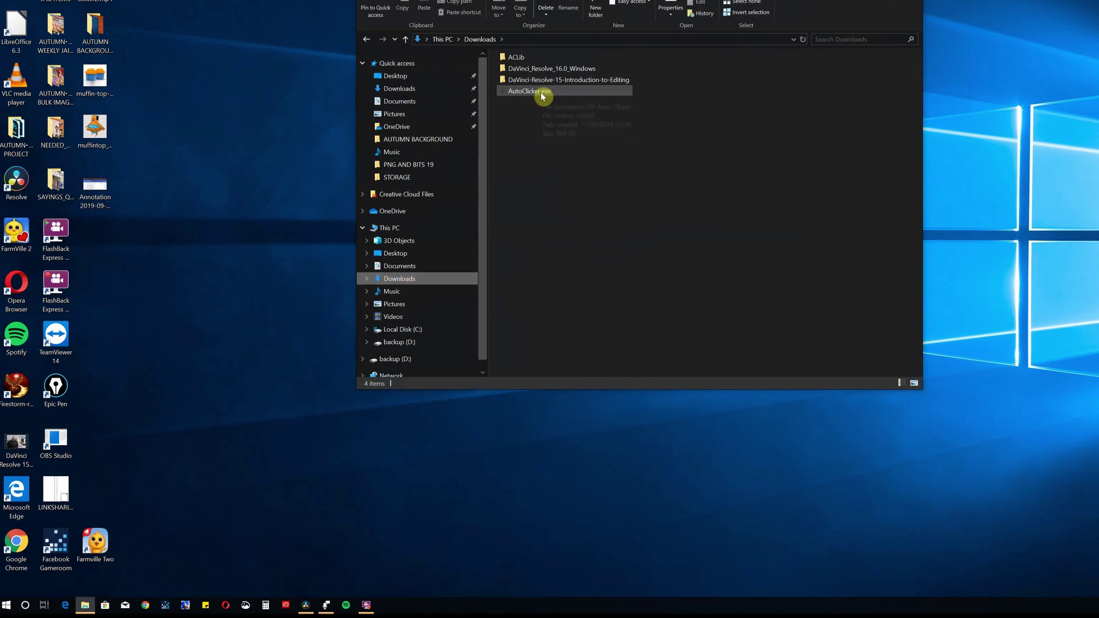
mouse_move(542, 96)
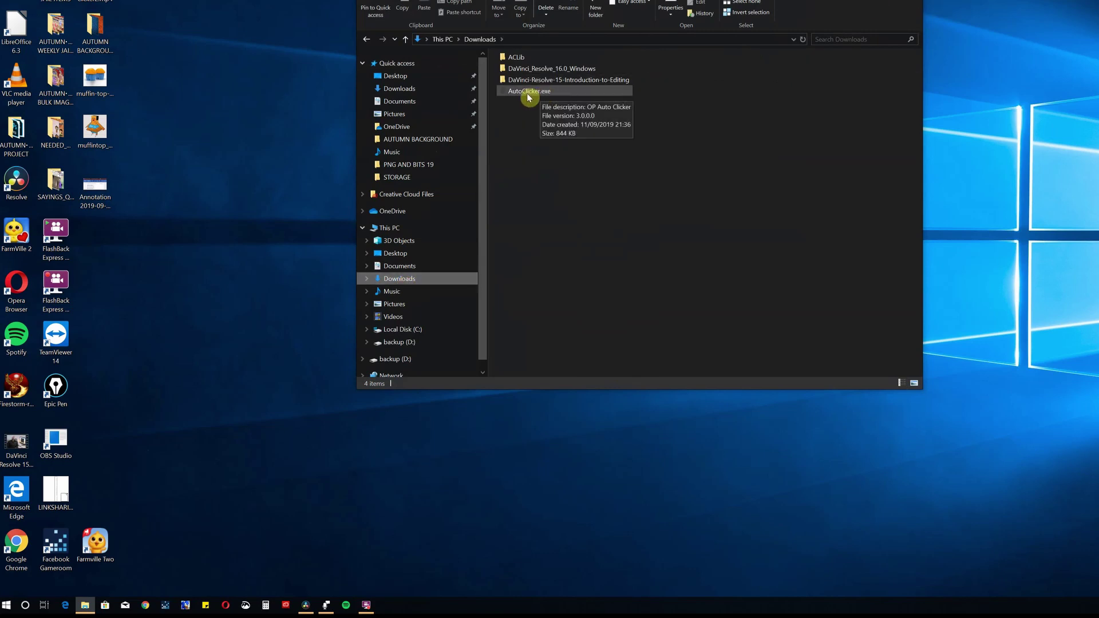
right_click(534, 91)
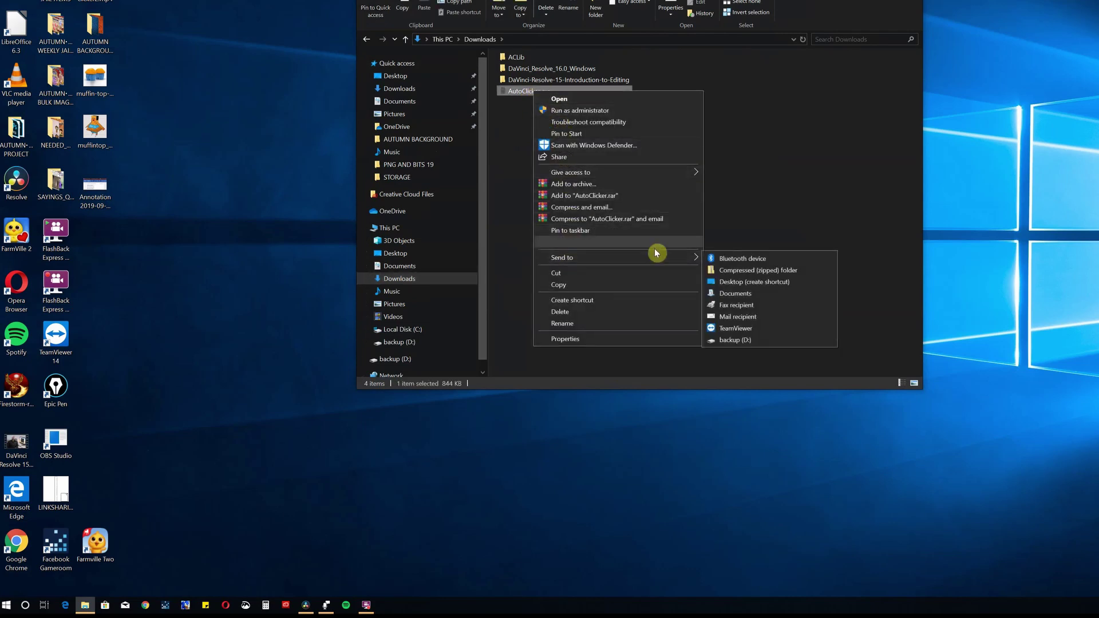
mouse_move(696, 261)
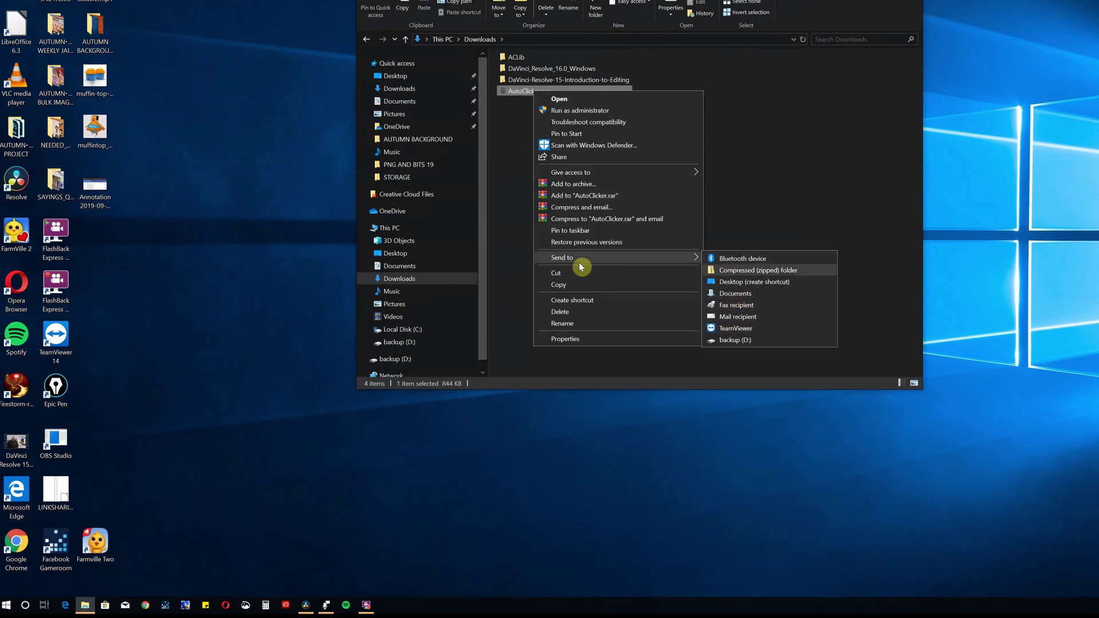
left_click(517, 153)
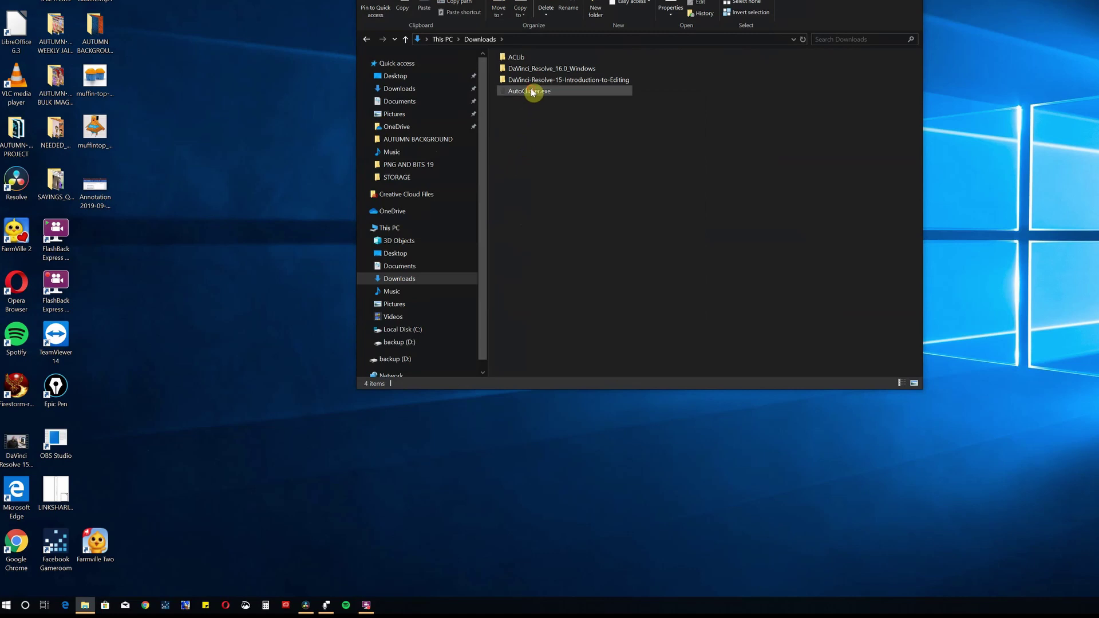
Step: Move AutoClicker.exe from the Downloads folder to the desktop, placing it directly above the Farmville Two icon
left_click_drag(530, 92, 105, 497)
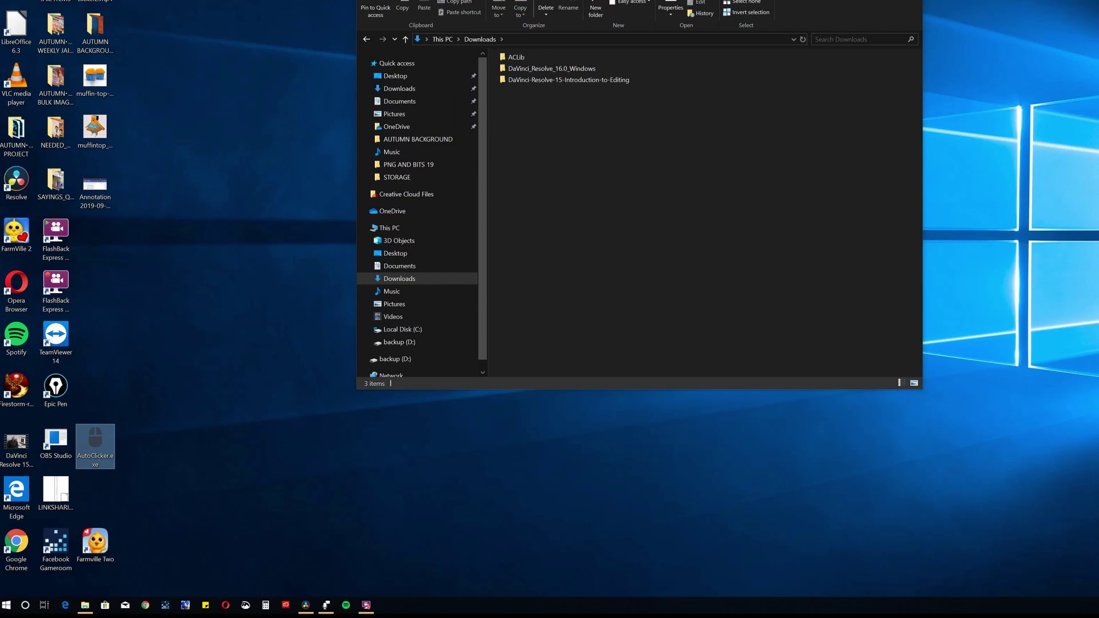
left_click(192, 452)
key("super+d")
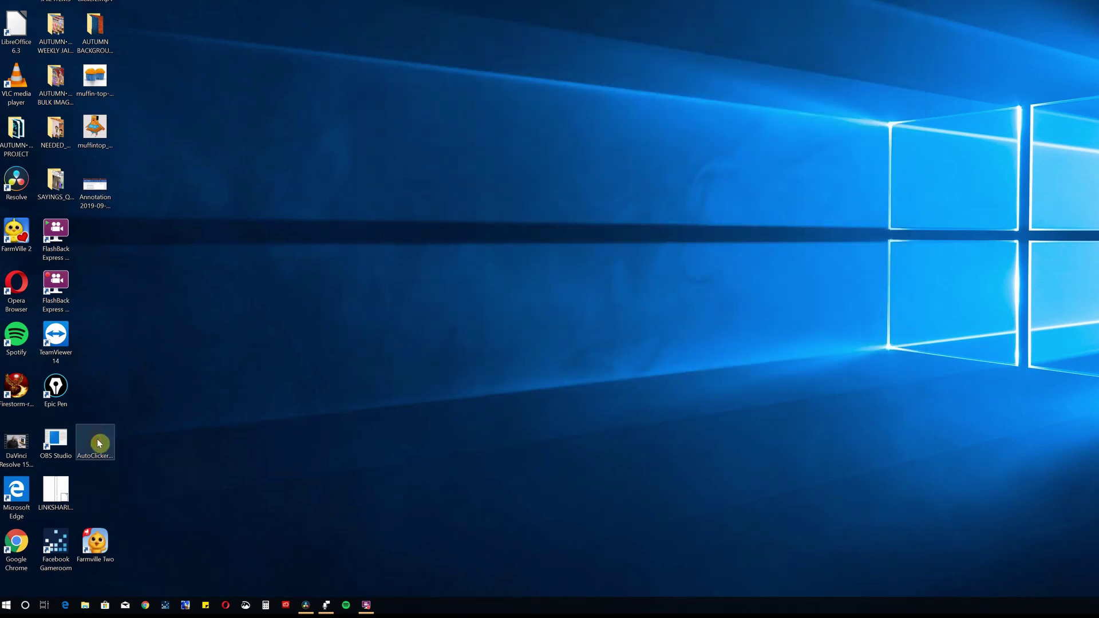
left_click_drag(97, 440, 102, 498)
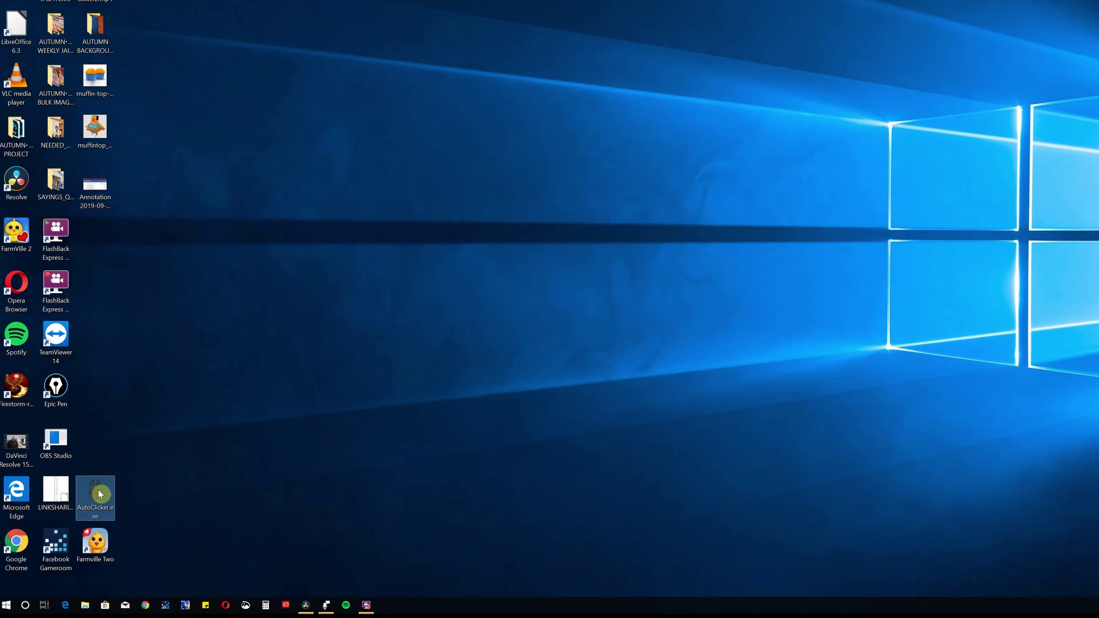
Step: Launch AutoClicker.exe and, with the SourceForge download page closed, place its window beside the FarmVille 2 gift inbox
double_click(100, 493)
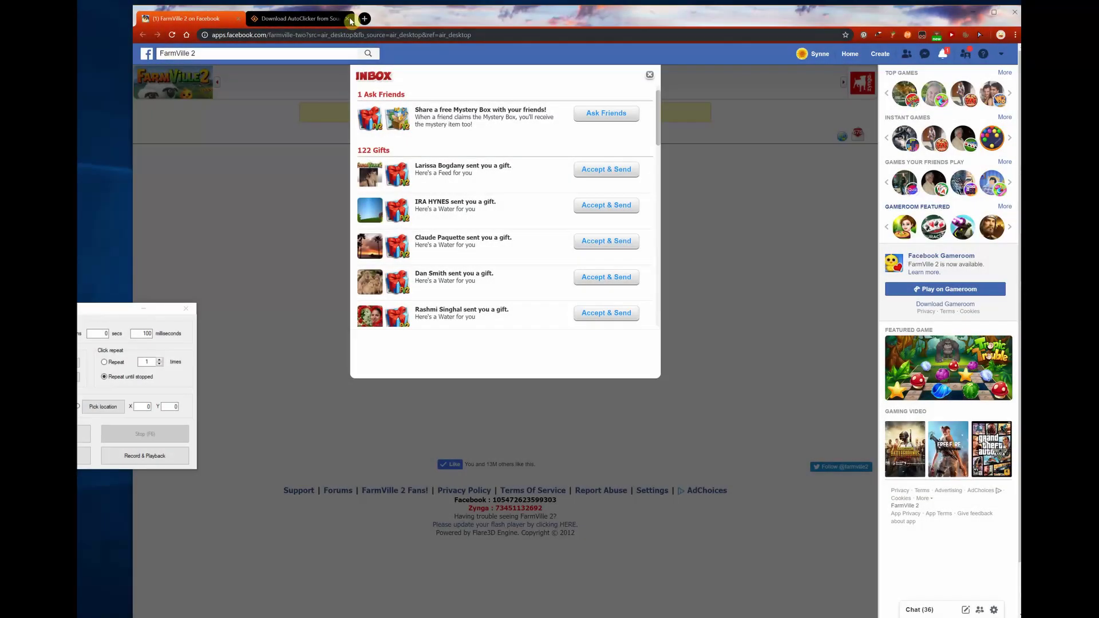
left_click(347, 18)
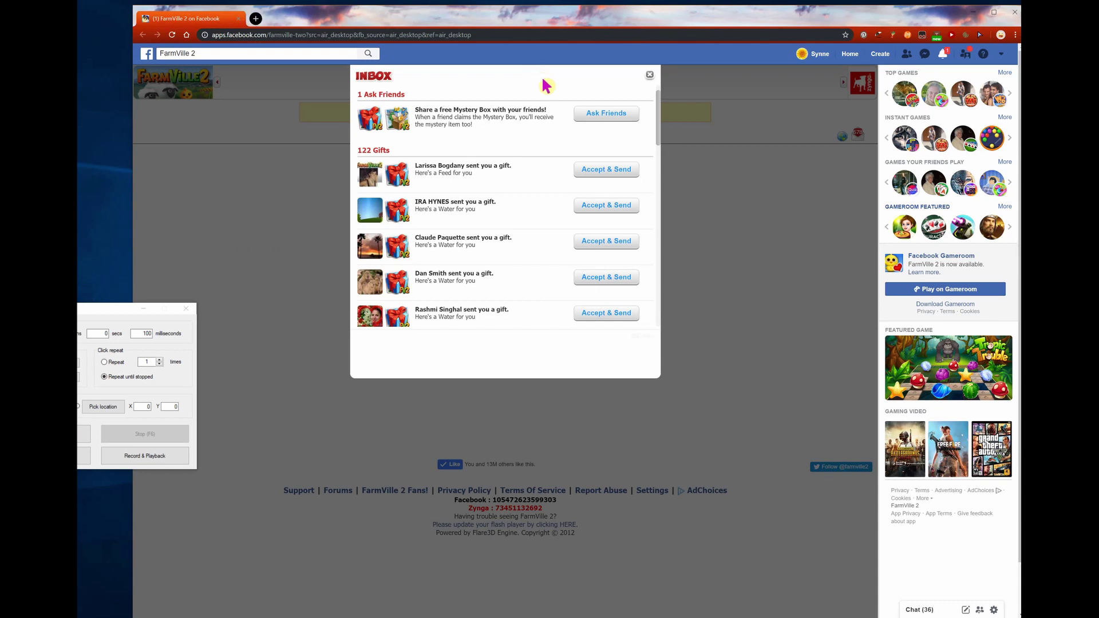
mouse_move(401, 165)
left_click_drag(165, 303, 252, 149)
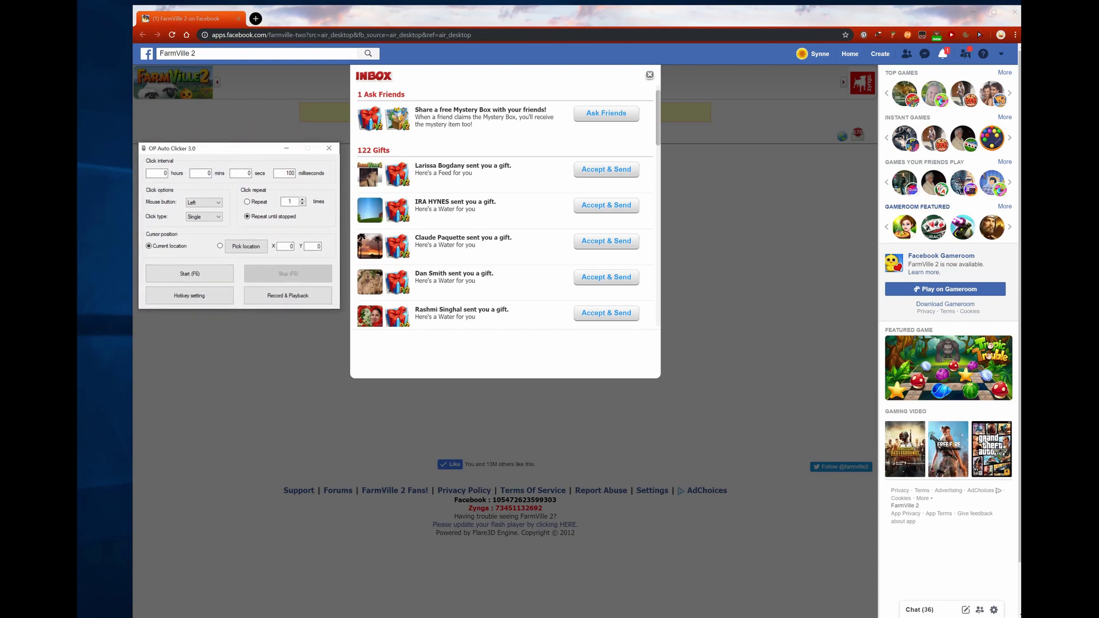
Step: Mark the click interval heading, the seconds and milliseconds fields, the Repeat option, and Start and Stop with the yellow on-screen highlighter
left_click(78, 123)
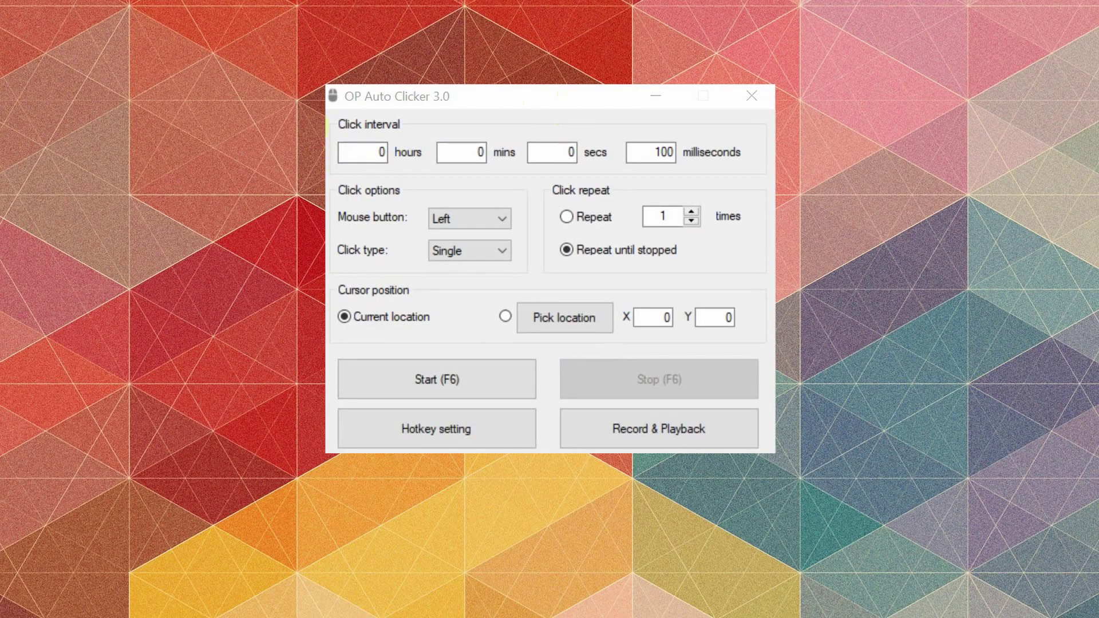
left_click_drag(328, 124, 414, 139)
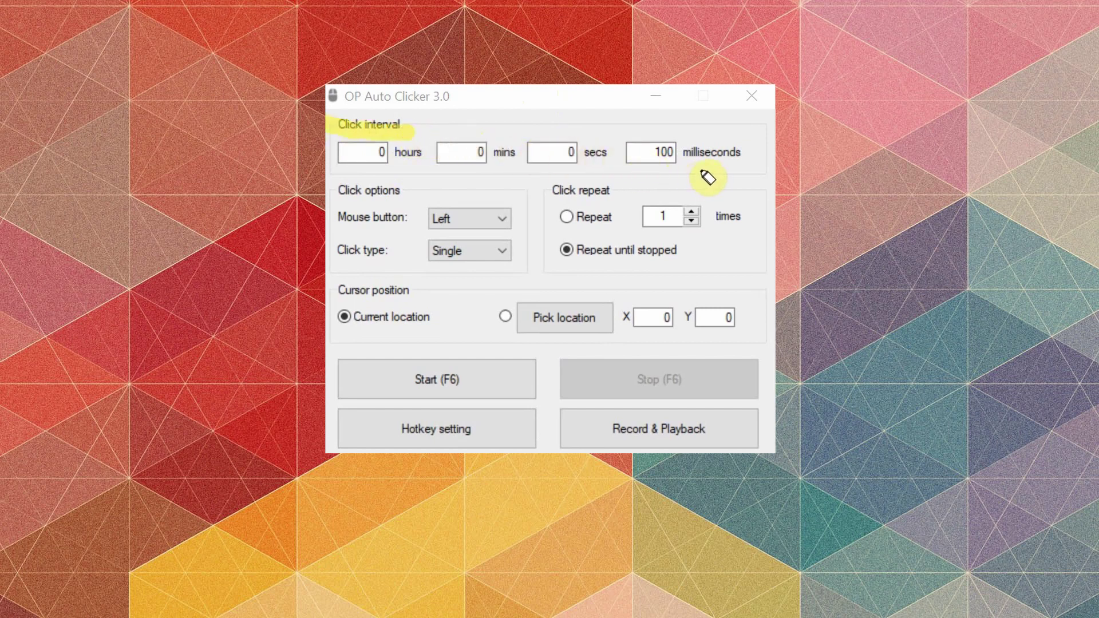
left_click_drag(693, 169, 724, 169)
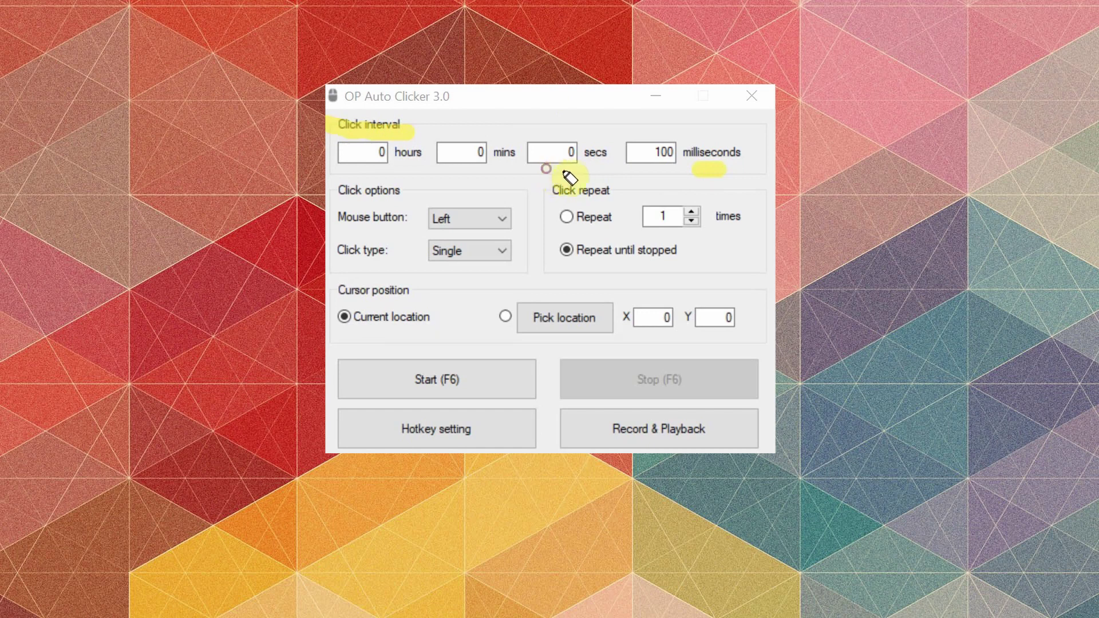
left_click_drag(541, 169, 576, 170)
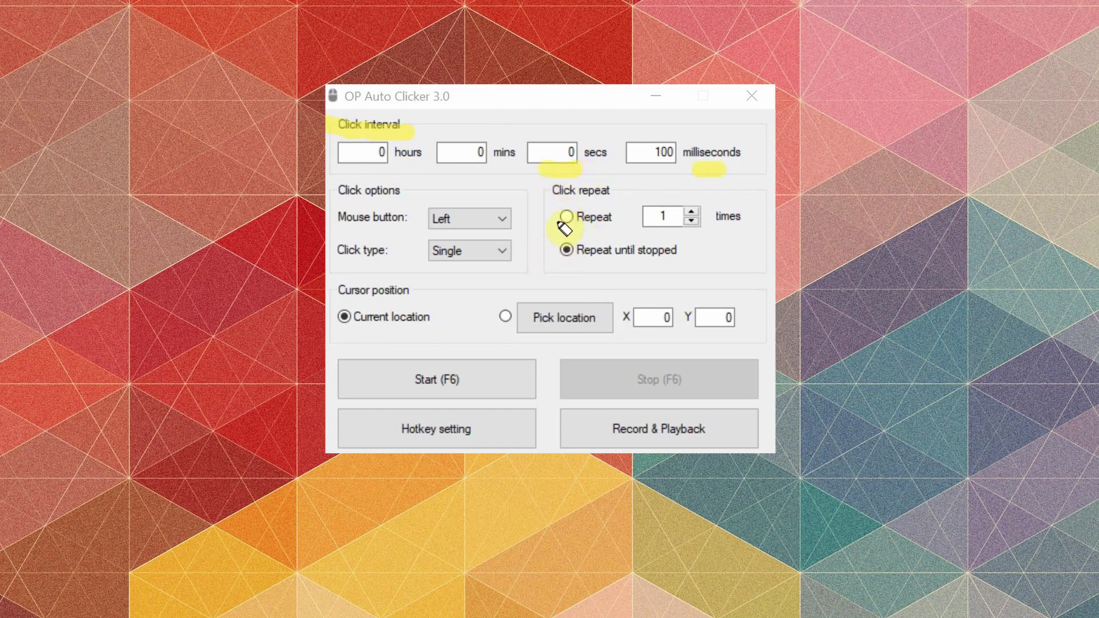
left_click(493, 379)
left_click(721, 378)
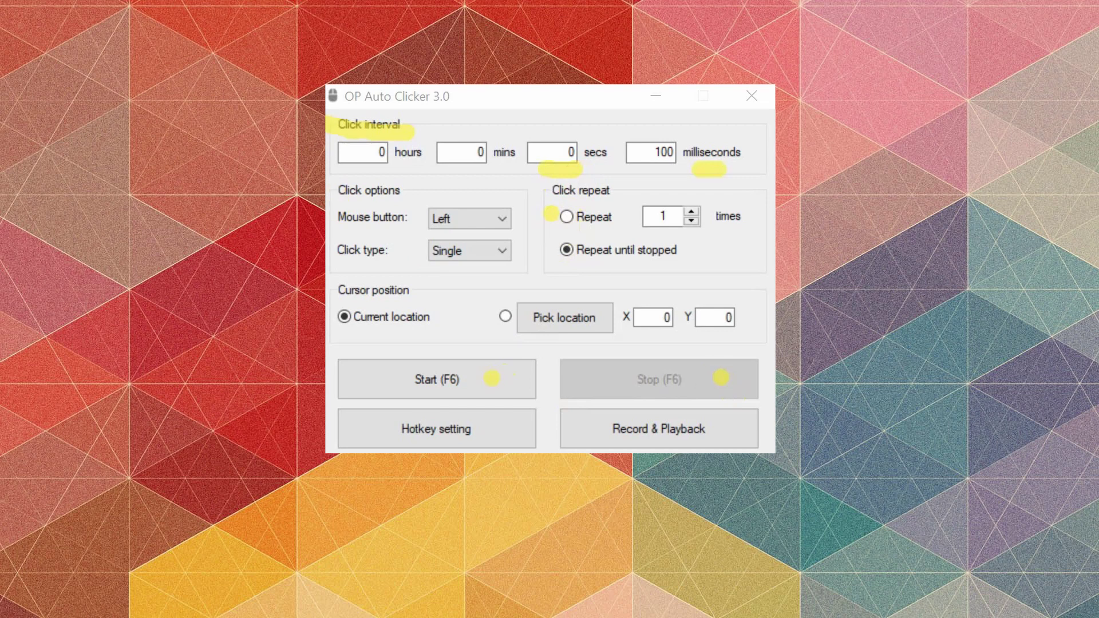
Step: Set the auto clicker to repeat 20 times at 500-millisecond intervals and run it on the first gift's Accept & Send
left_click(572, 220)
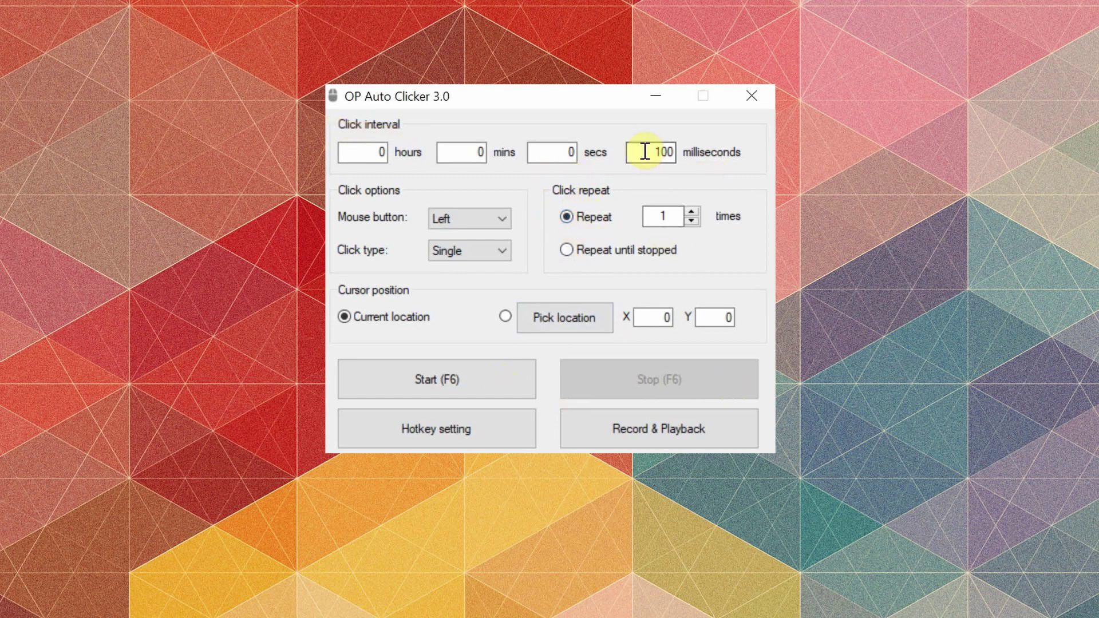
left_click_drag(646, 150, 681, 148)
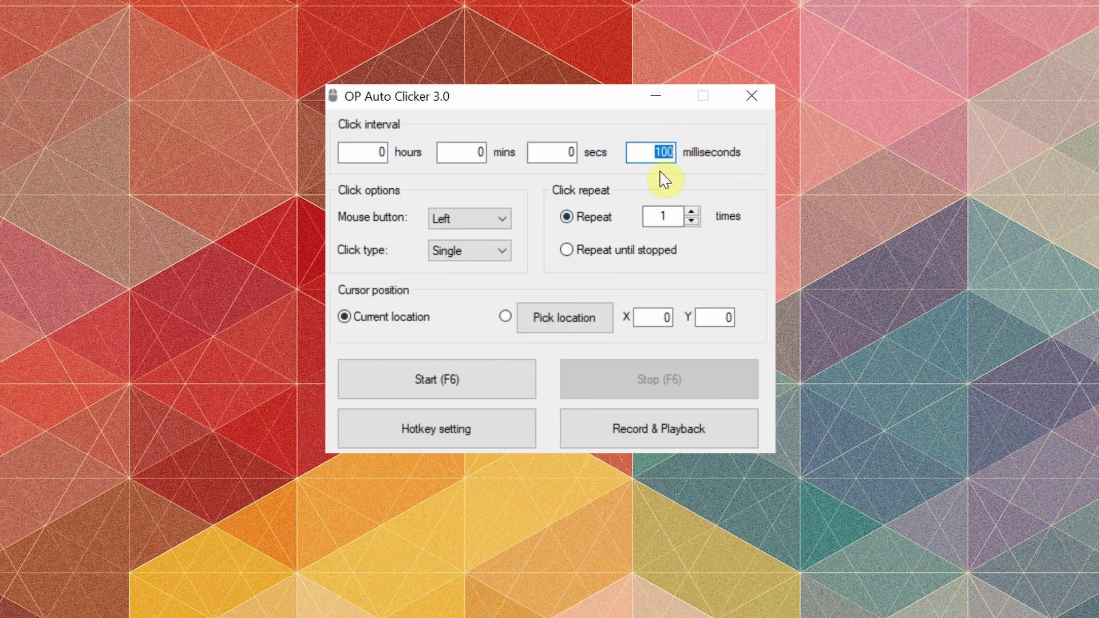
type("5")
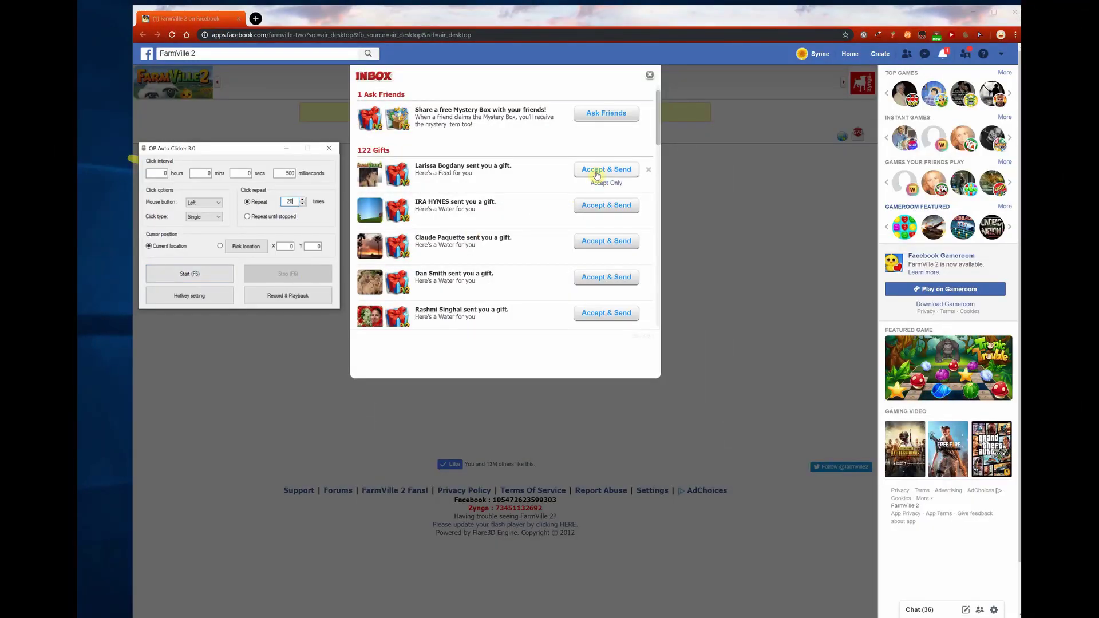
key("F6")
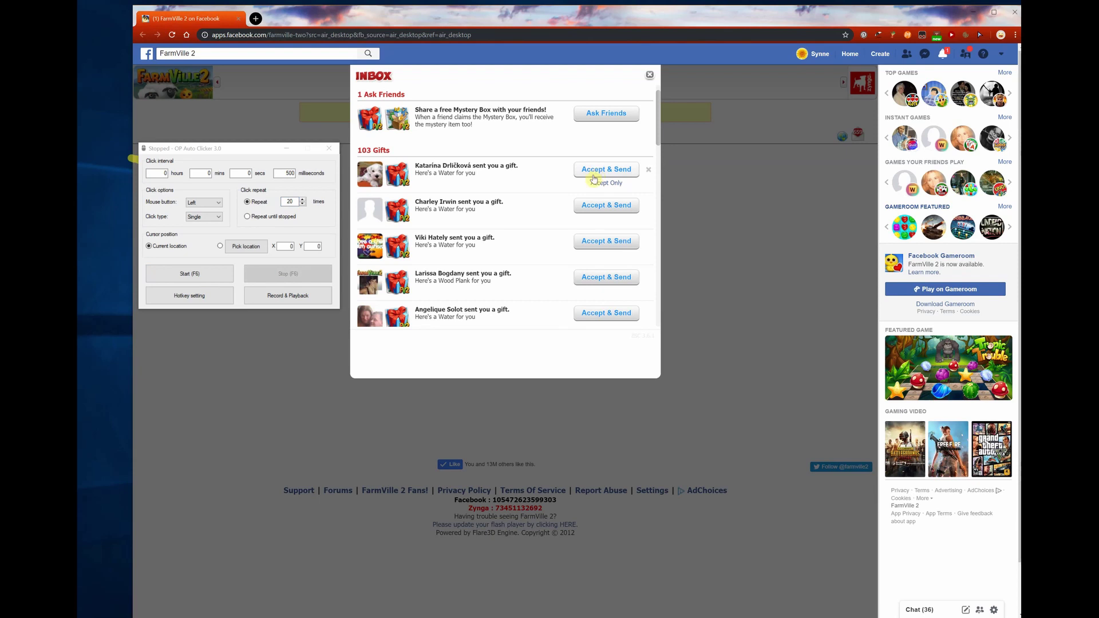
Step: Dismiss the gift inbox and the limited edition animals offer, and open Fishing from the boat at the dock
left_click(650, 75)
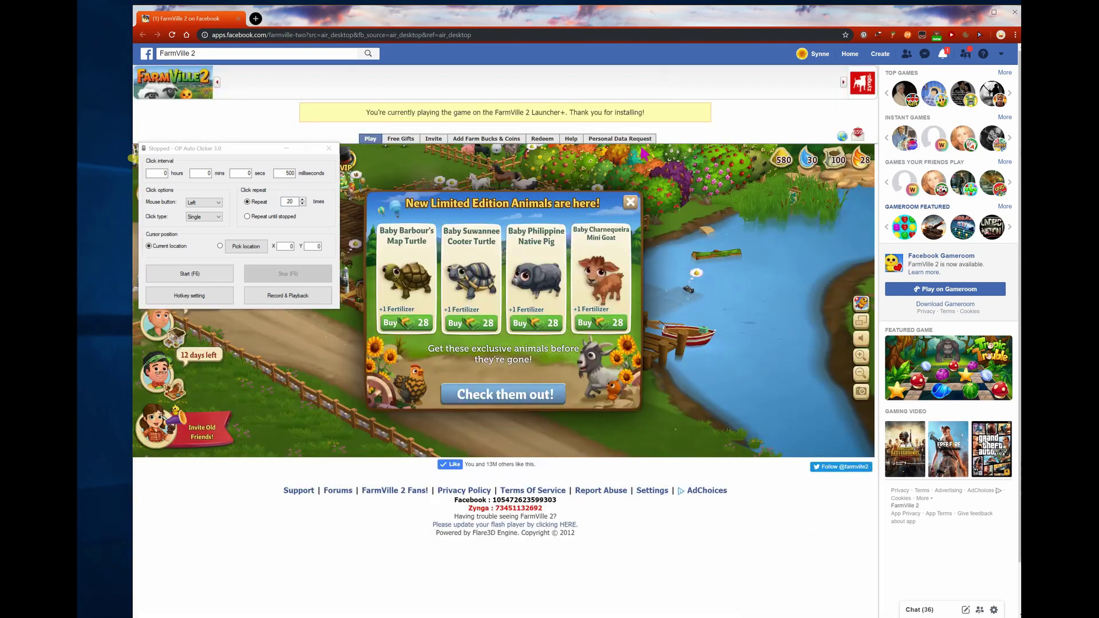
left_click(629, 206)
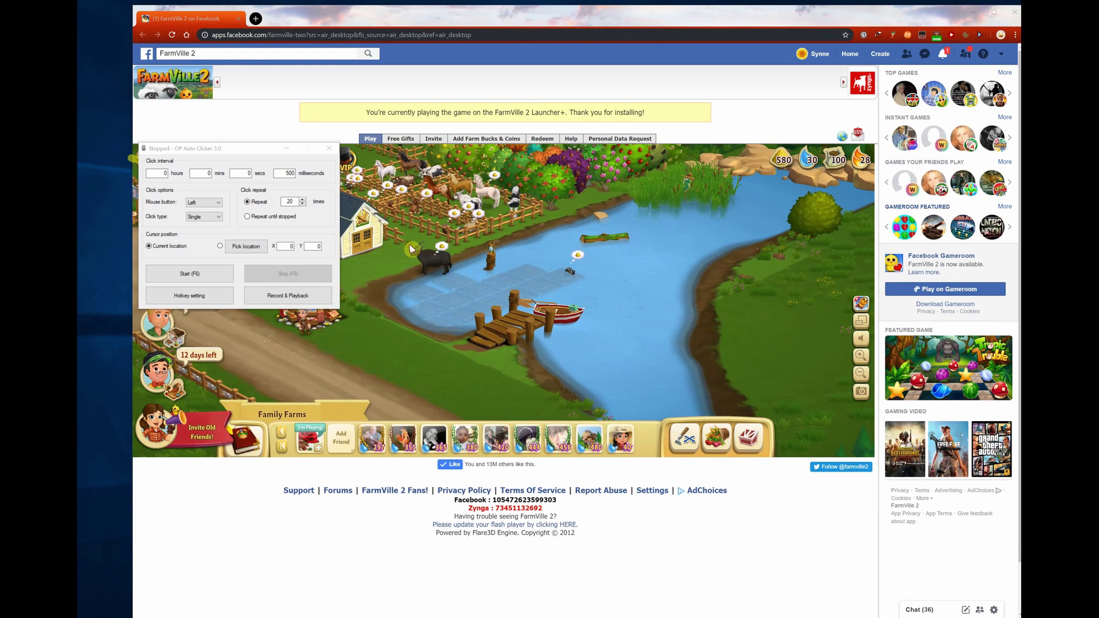
left_click(582, 329)
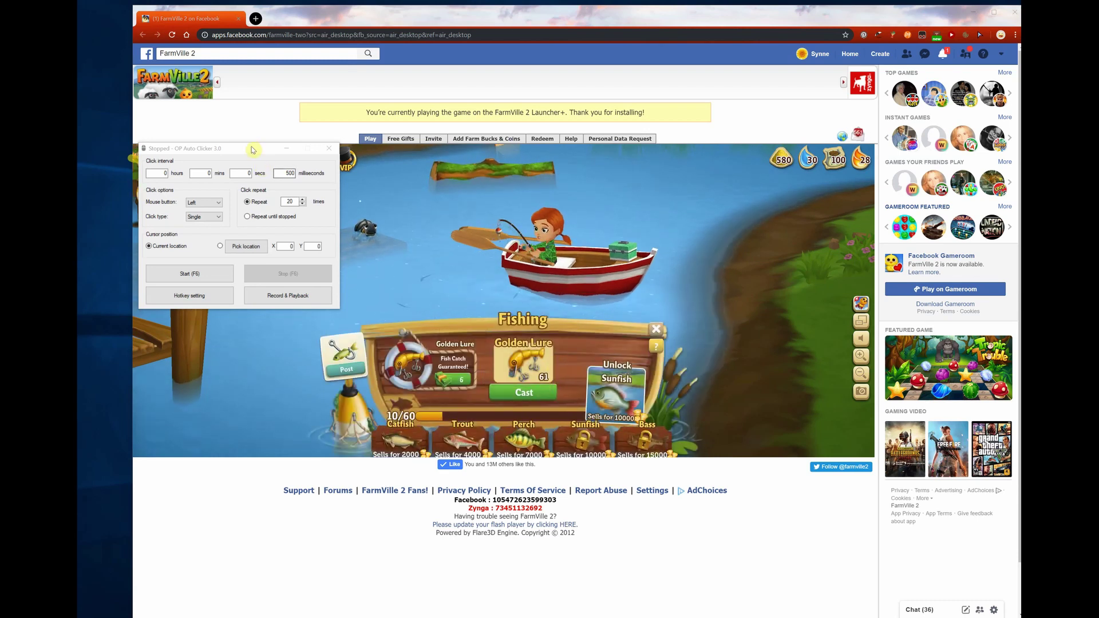
Step: Set the auto clicker to repeat 3 times with a click interval of 12 seconds and 0 milliseconds
left_click_drag(250, 147, 275, 156)
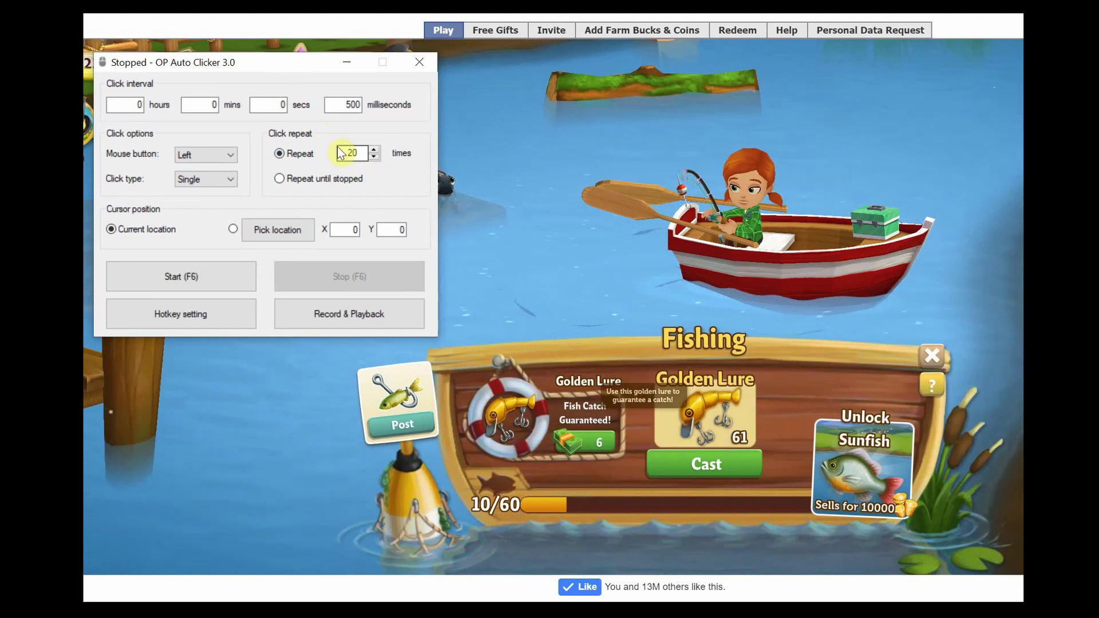
double_click(355, 153)
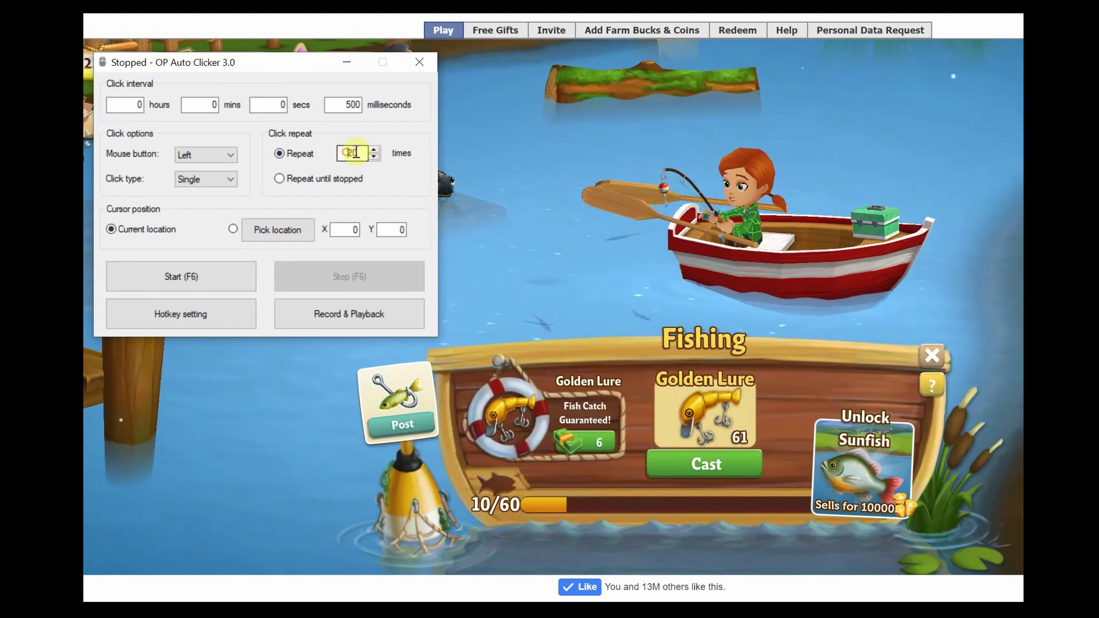
type("3")
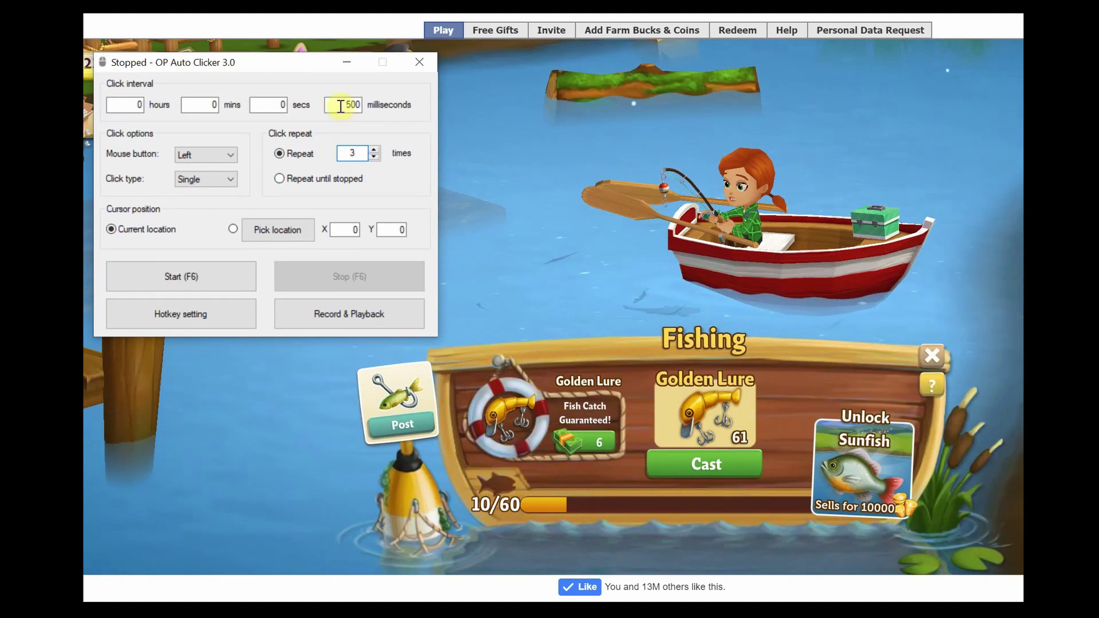
left_click_drag(340, 102, 363, 104)
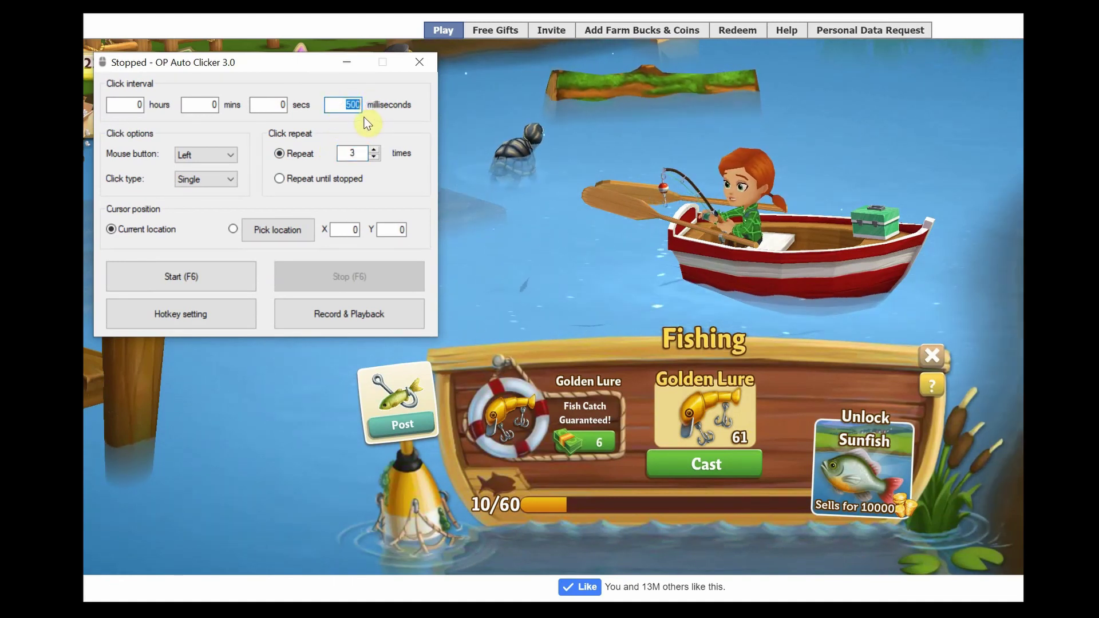
left_click_drag(274, 103, 290, 102)
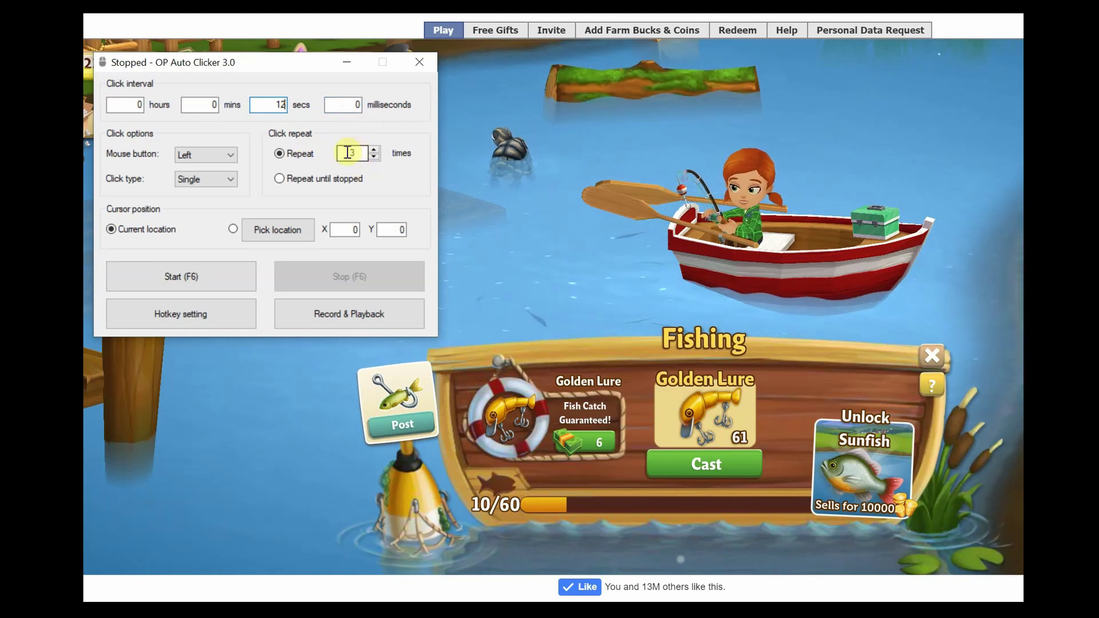
type("3")
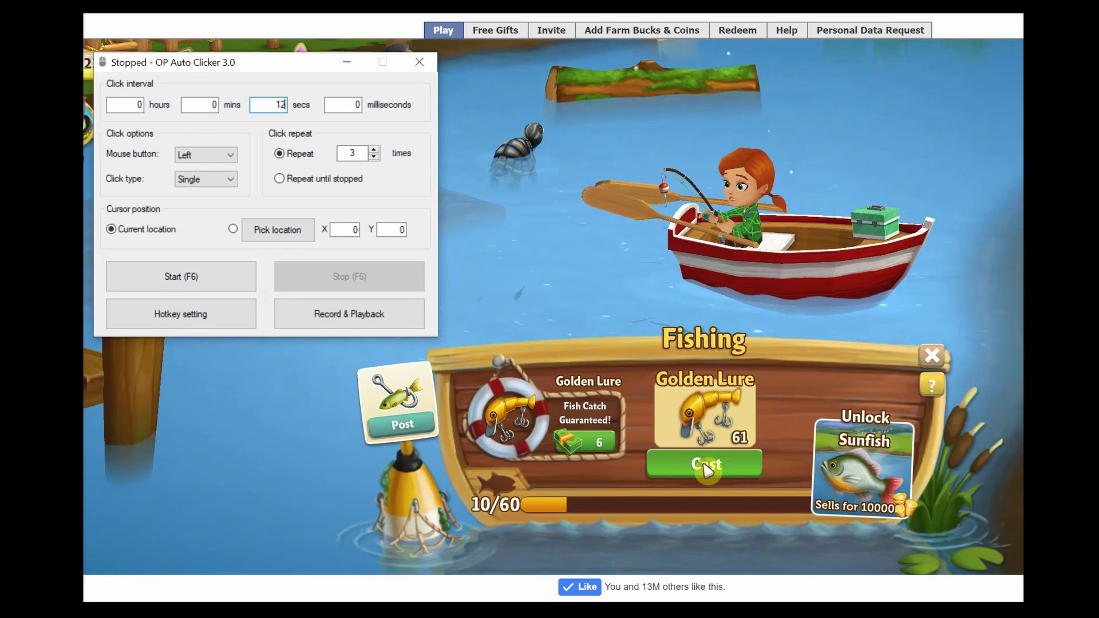
Step: Run the auto clicker on the Golden Lure's Cast option for its three casts and close Fishing
key("F6")
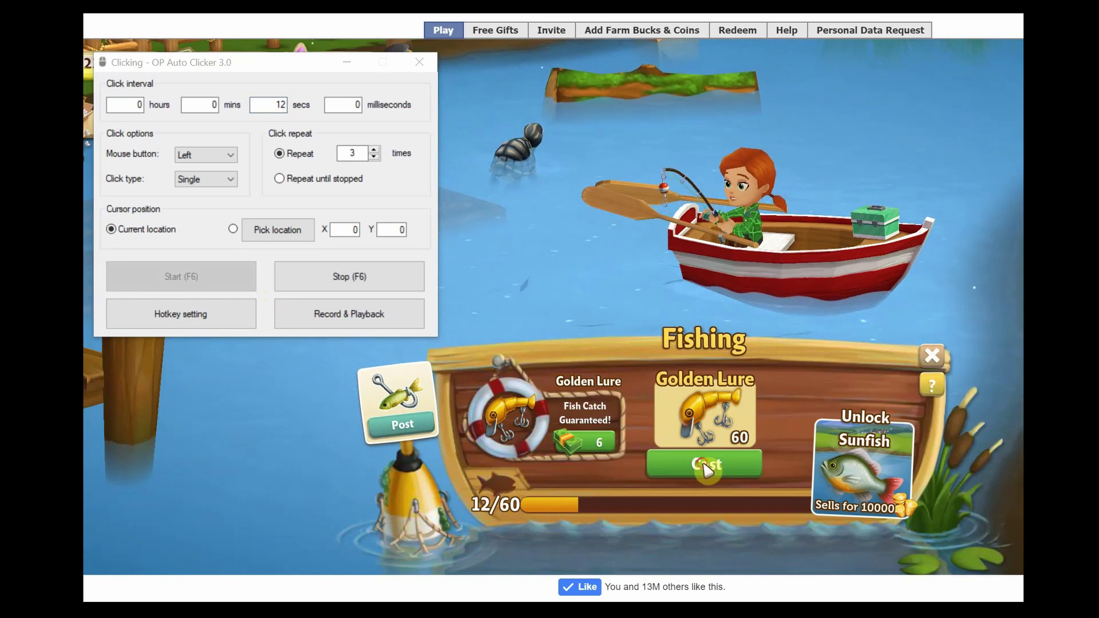
left_click(706, 468)
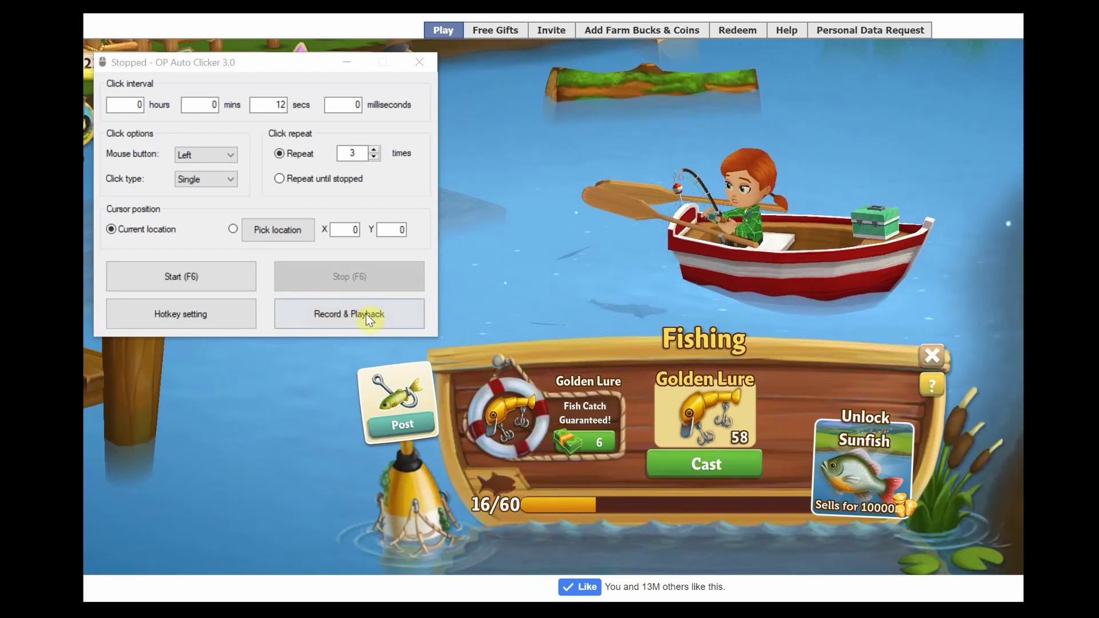
left_click(931, 356)
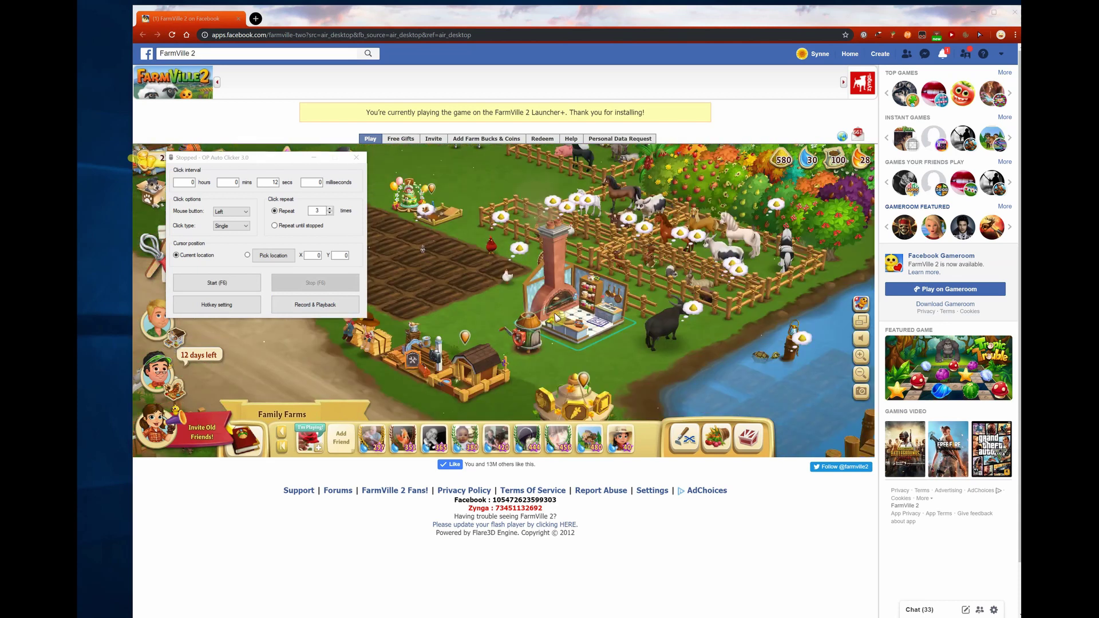
Step: Open the Flour recipe in the Crafting Kitchen's Basics category, keeping the auto clicker window clear of the recipes
left_click(555, 321)
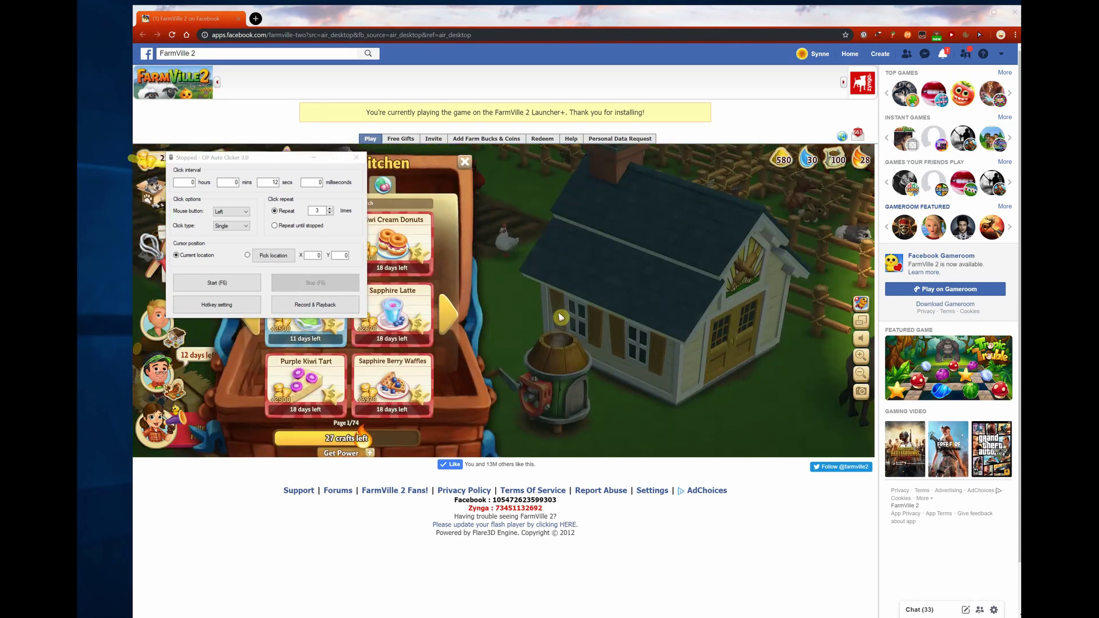
left_click_drag(279, 158, 475, 220)
left_click_drag(648, 272, 618, 160)
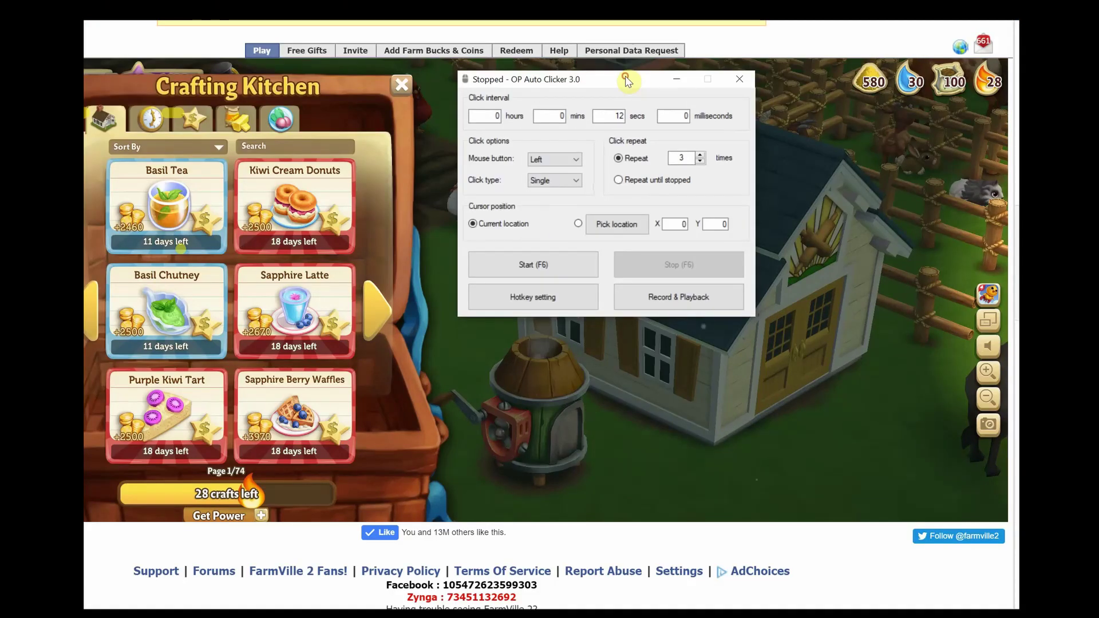
left_click(231, 119)
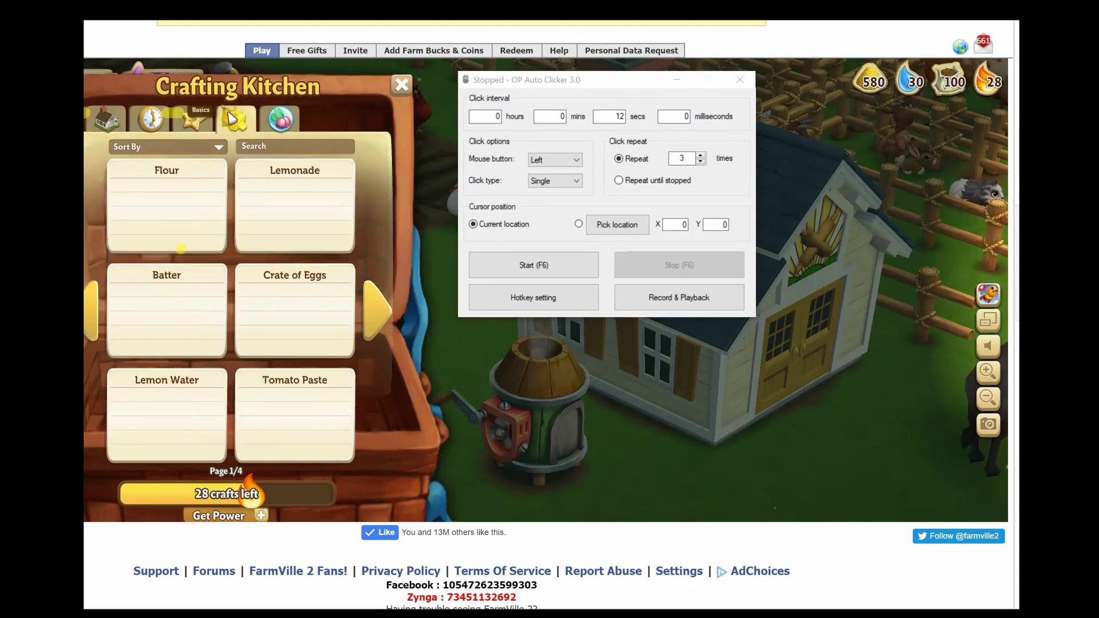
left_click(185, 215)
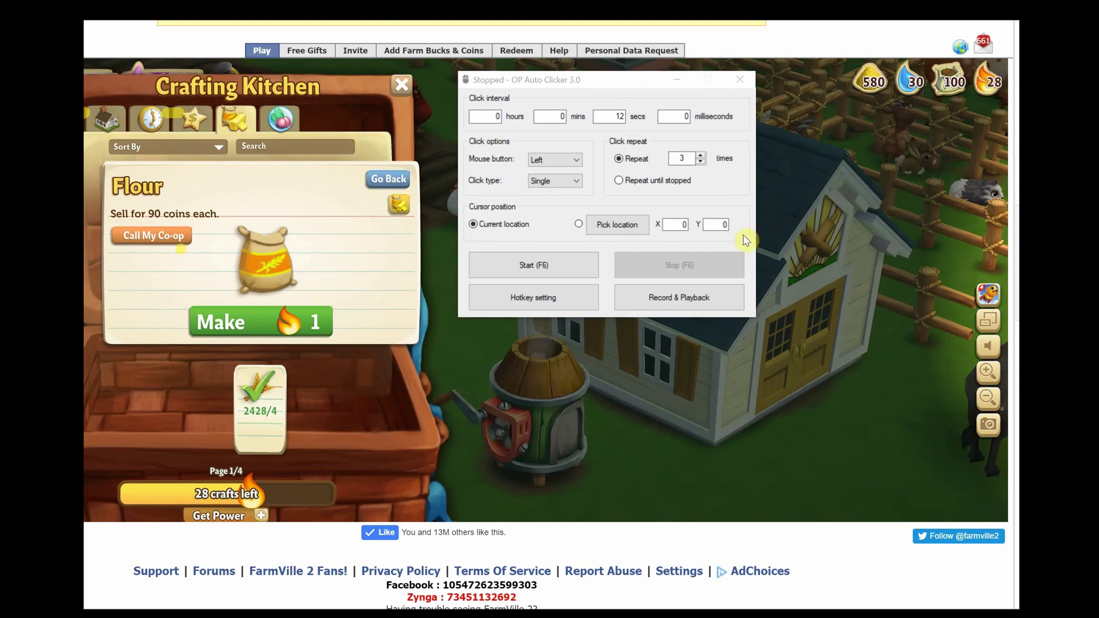
Step: Run the auto clicker on Flour's Make option for 10 repeats at intervals of 0 seconds and 500 milliseconds, and close the Crafting Kitchen
double_click(682, 157)
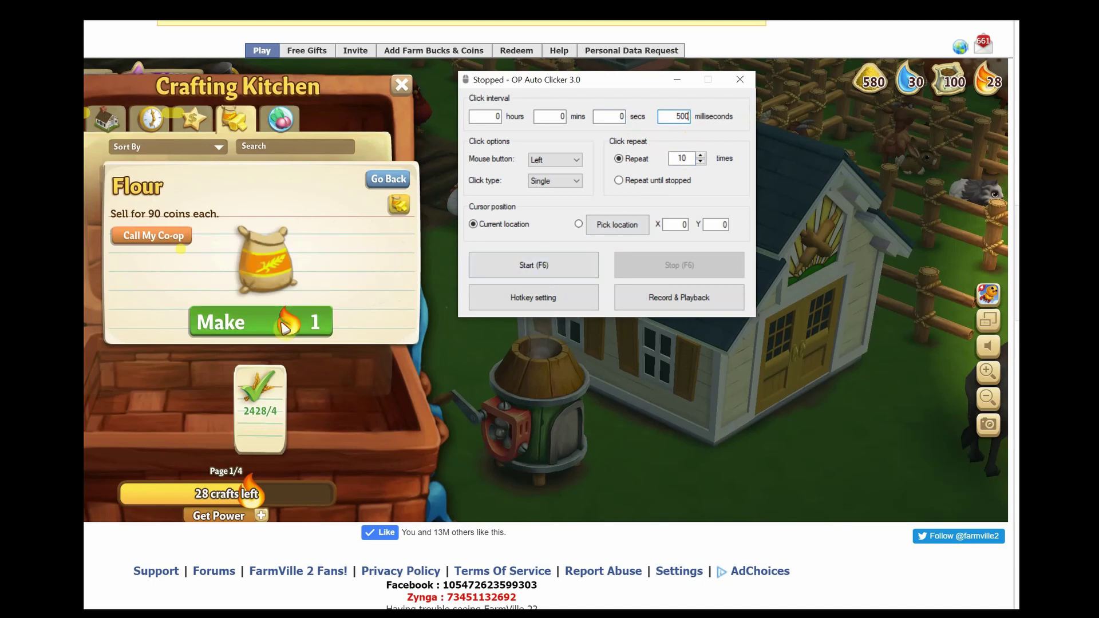
key("F6")
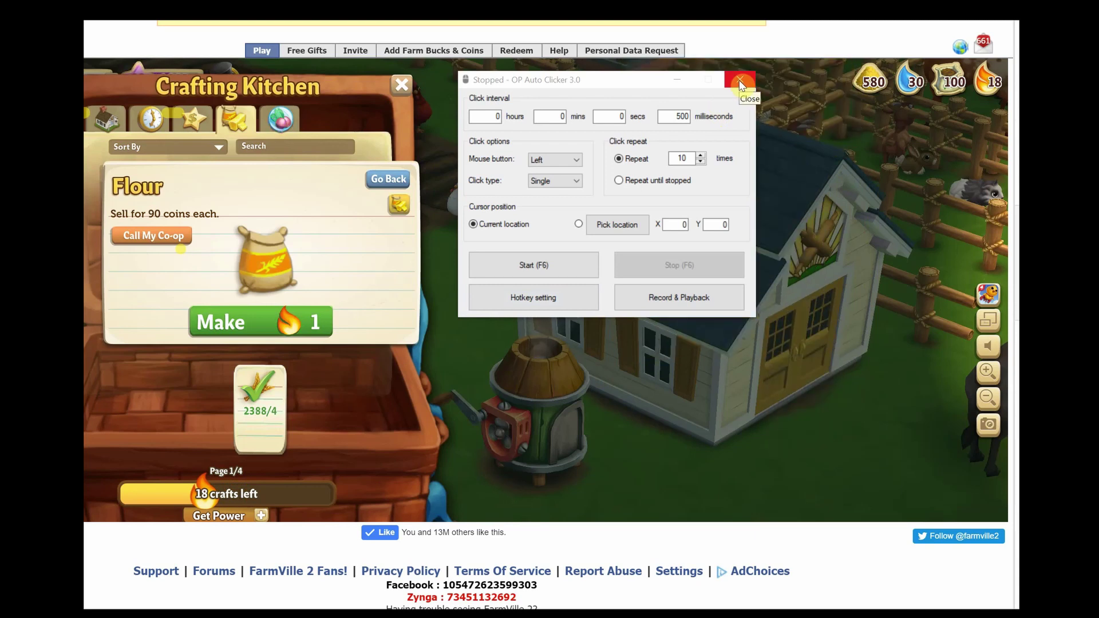
left_click(373, 182)
left_click(402, 85)
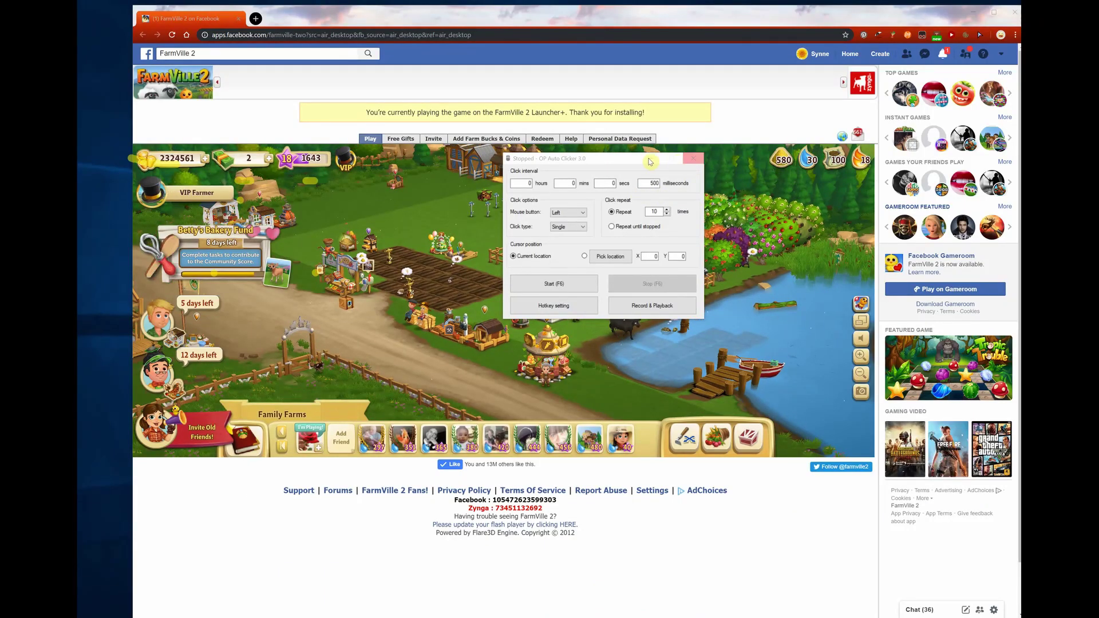
Step: Minimize and restore the auto clicker window, and move it completely off the game area
left_click_drag(641, 164, 613, 178)
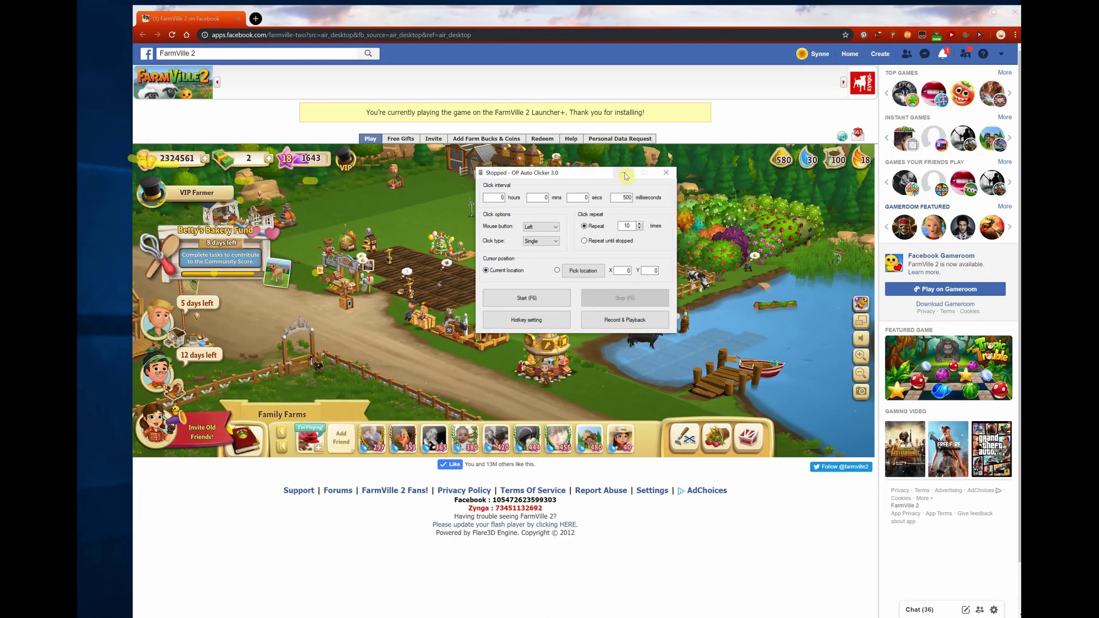
left_click(625, 173)
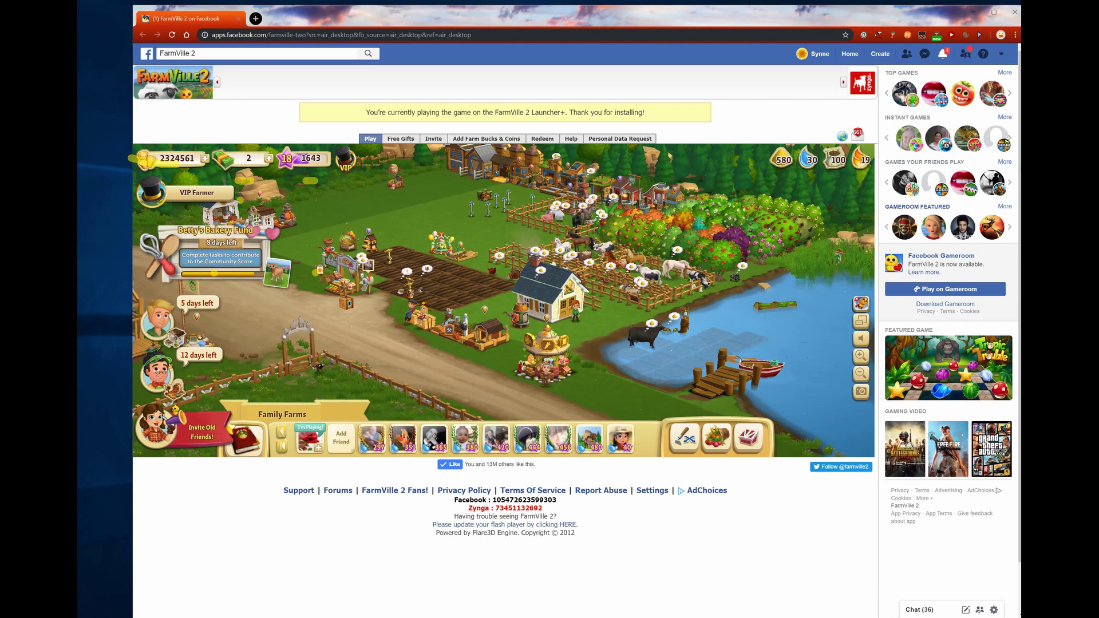
left_click(321, 616)
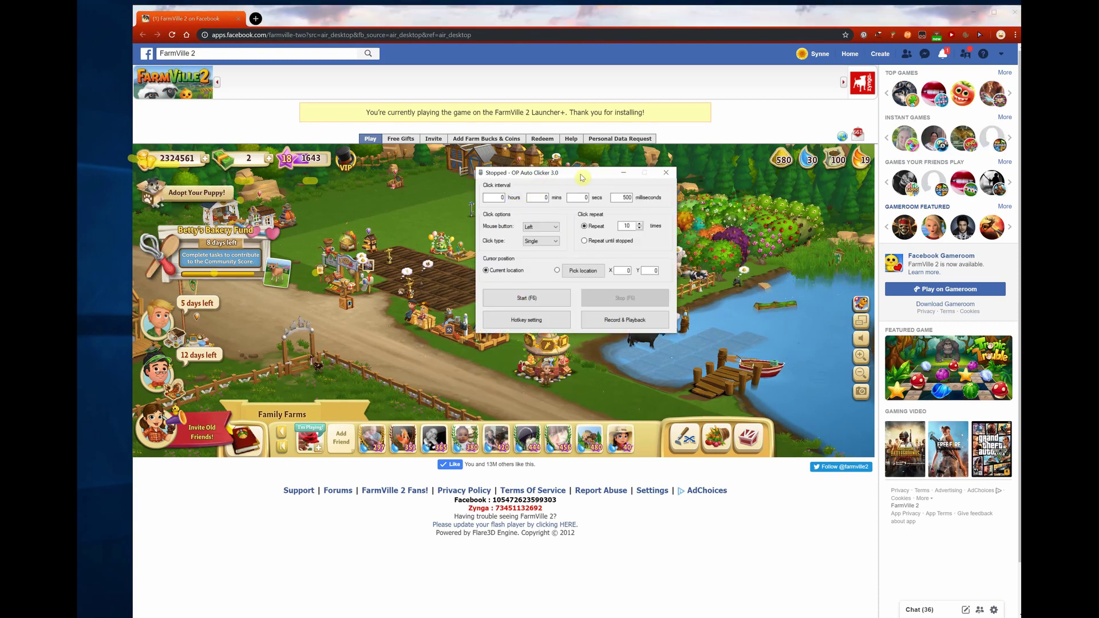
left_click_drag(569, 174, 0, 398)
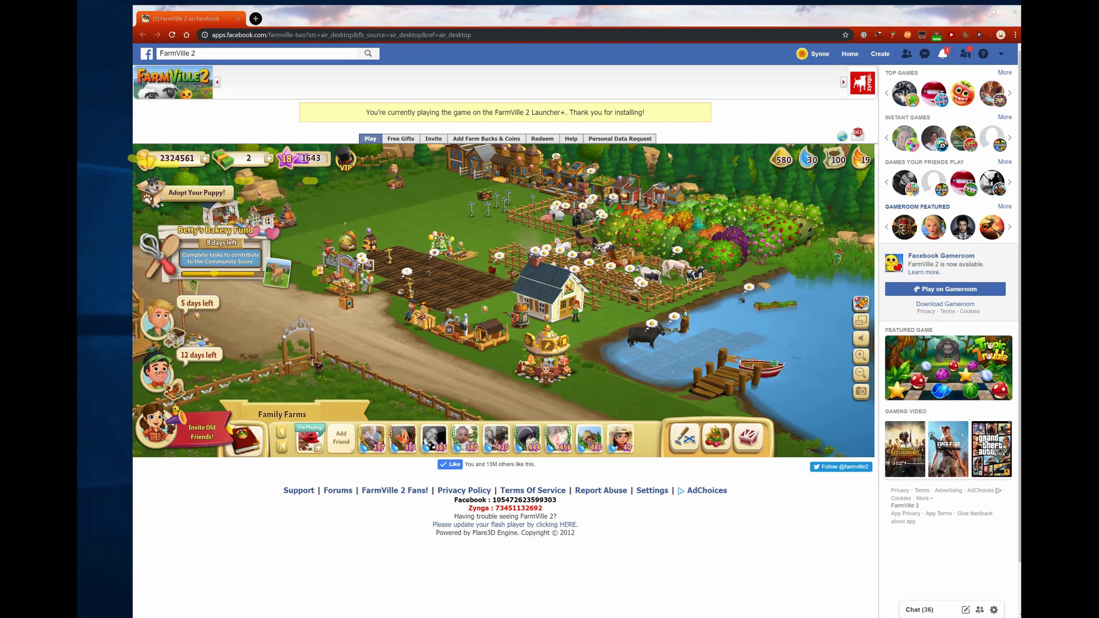